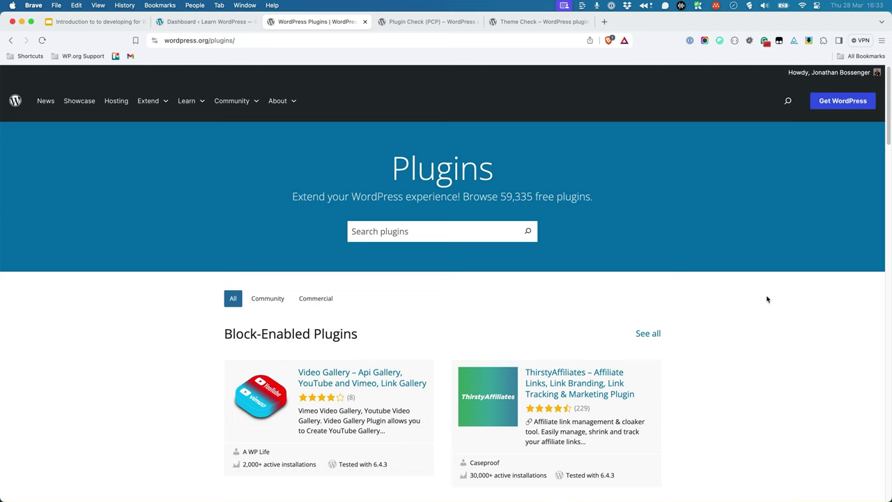
Switch to the local site's WordPress admin dashboard tab.
key(ctrl+Tab)
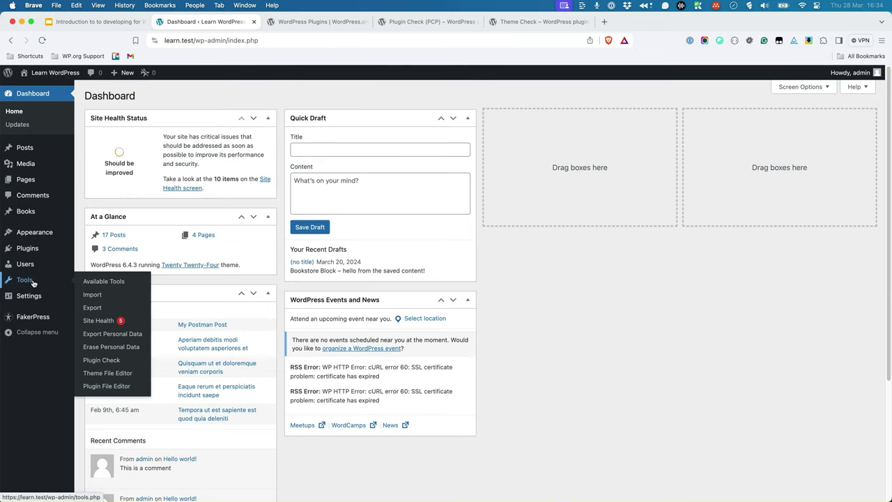
Run Plugin Check's Security check on the WP Learn Plugin Security plugin.
click(98, 359)
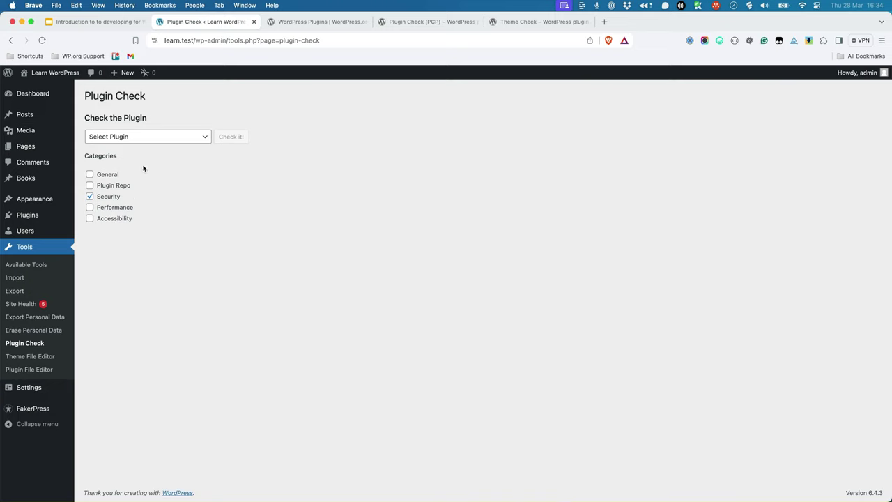
click(146, 140)
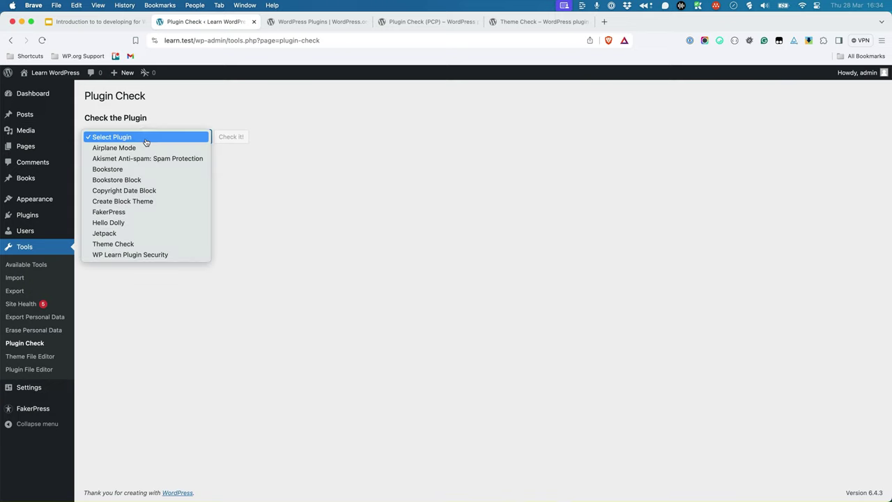
click(148, 255)
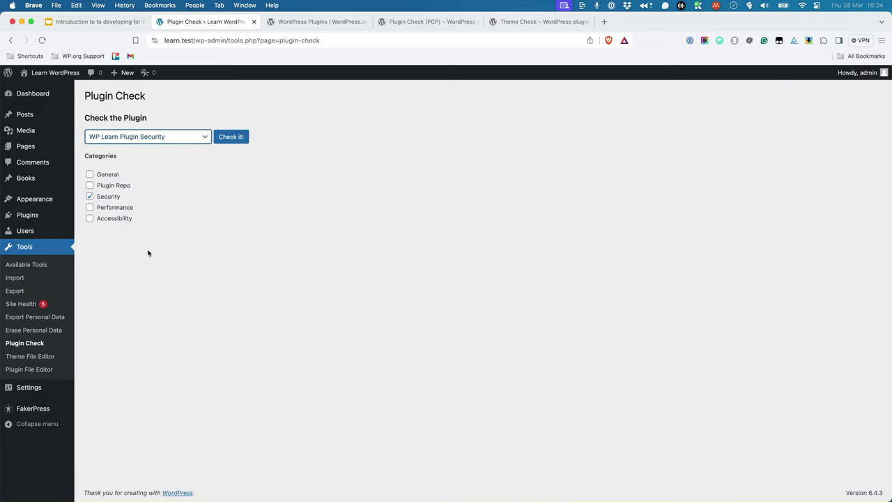
click(237, 143)
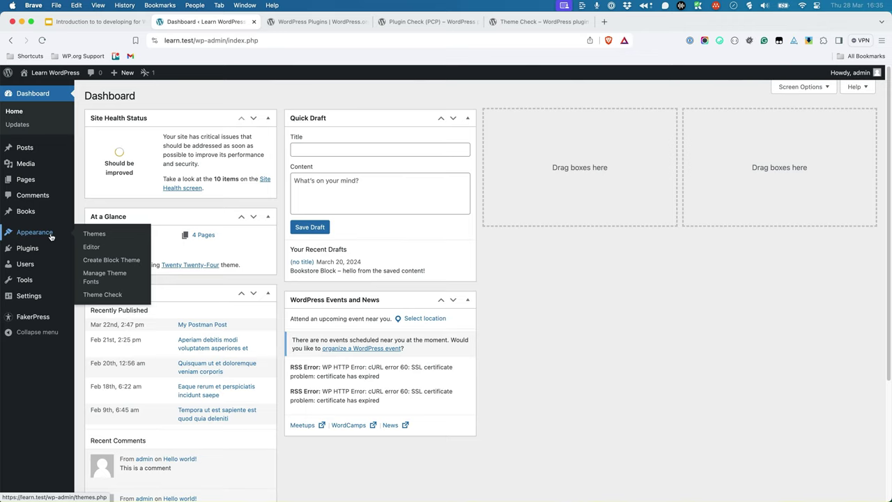
Run Theme Check on the Tester theme and scroll through its passing results.
click(109, 294)
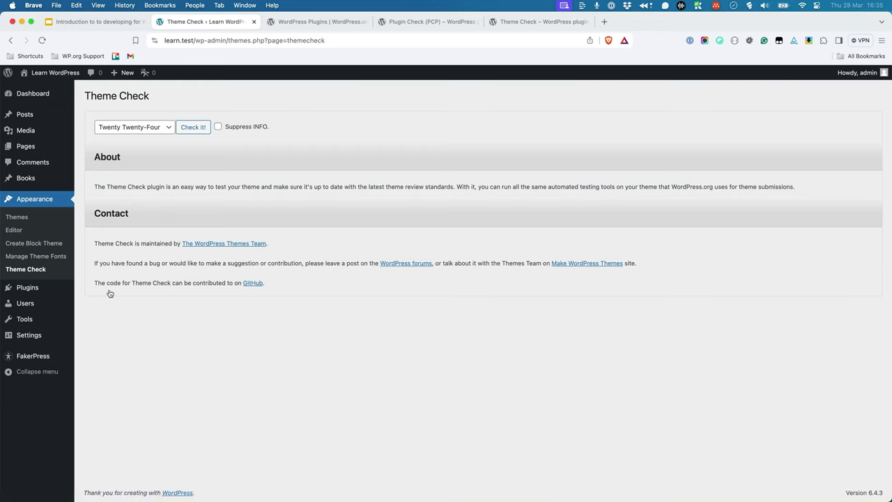
click(162, 130)
click(154, 117)
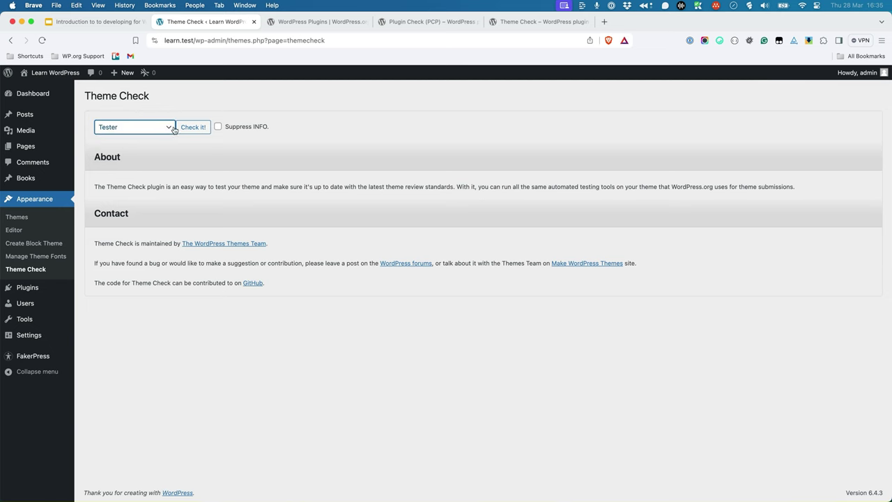
click(192, 130)
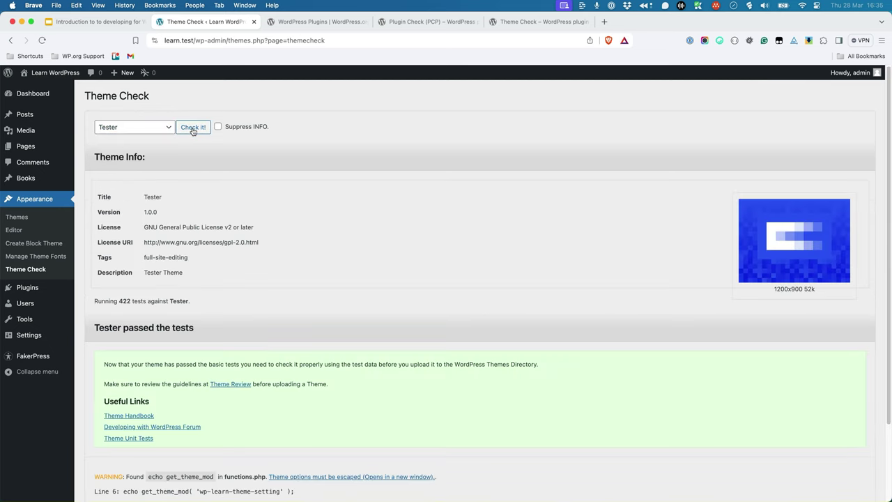
scroll(353, 238, down, 3)
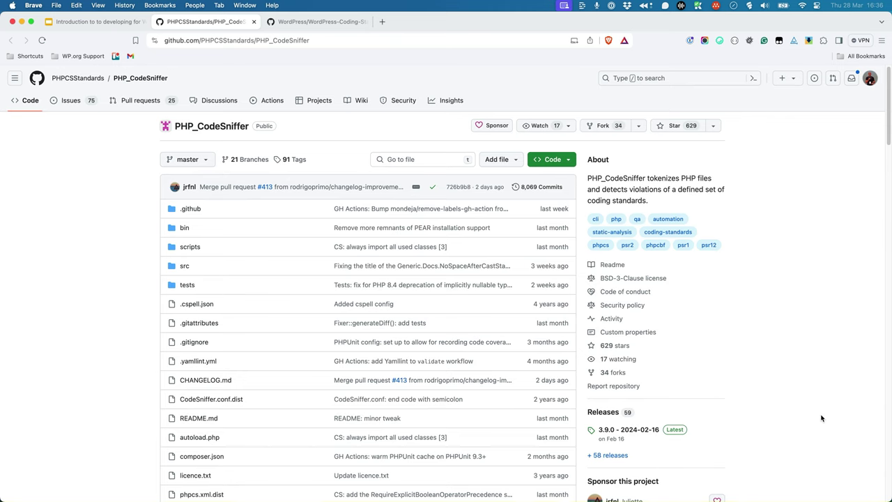
Switch to the WordPress Coding Standards GitHub repository tab.
key(ctrl+Tab)
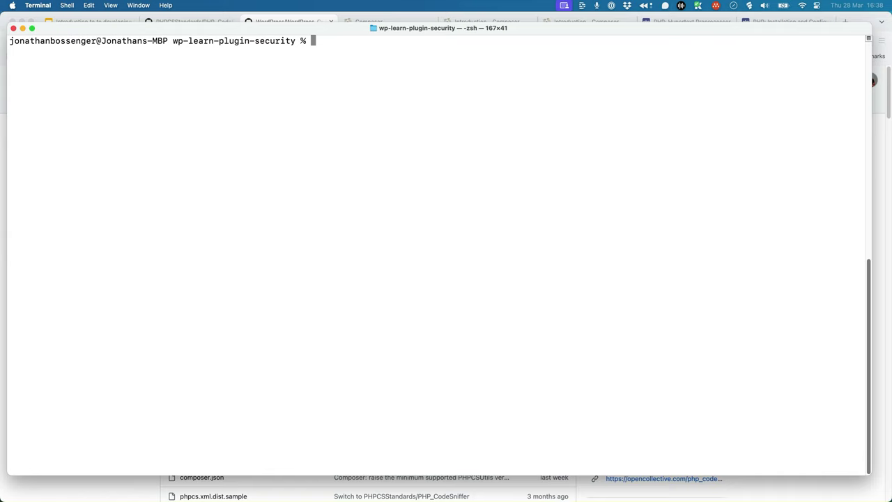
Confirm PHP 8.0.30 with php -v, then run composer init with defaults and no dependencies.
text(php -v)
key(Return)
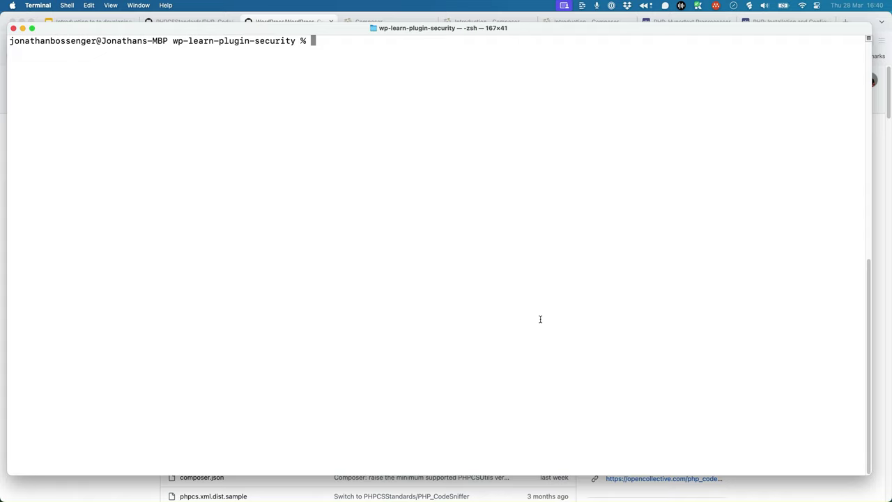
text(composer init)
key(Return)
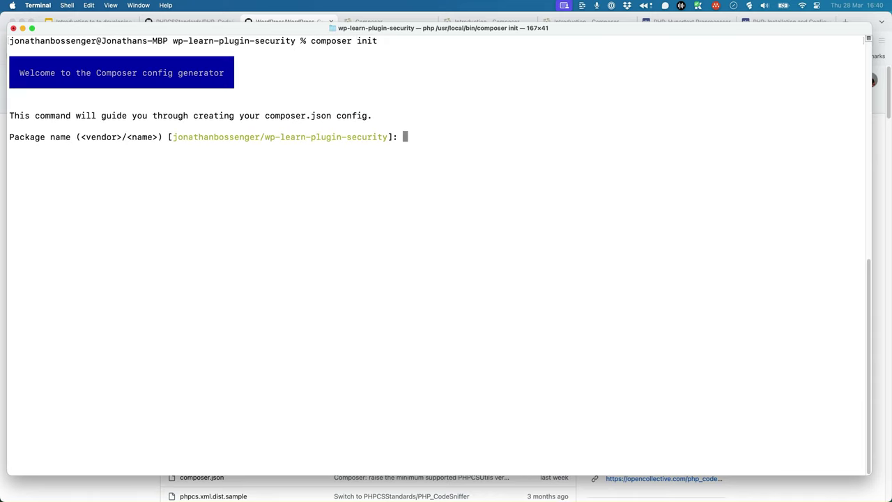
key(Return)
key(Return)
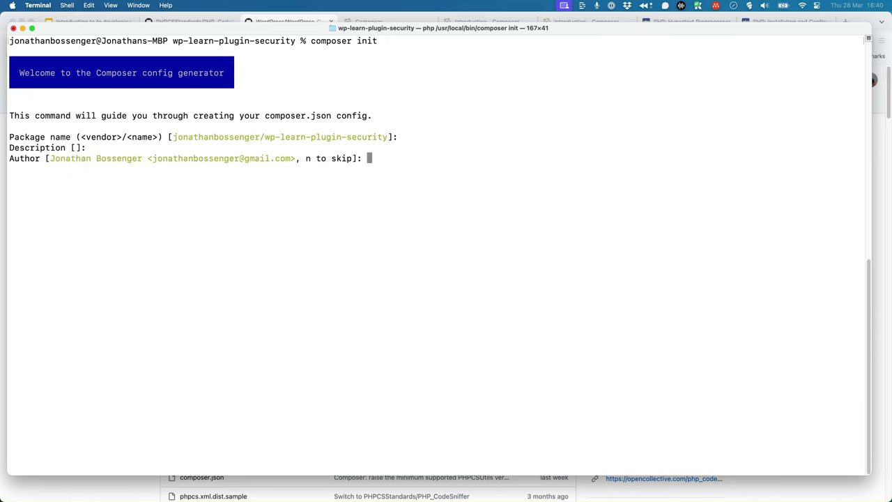
key(Return)
key(Return)
key(Return)
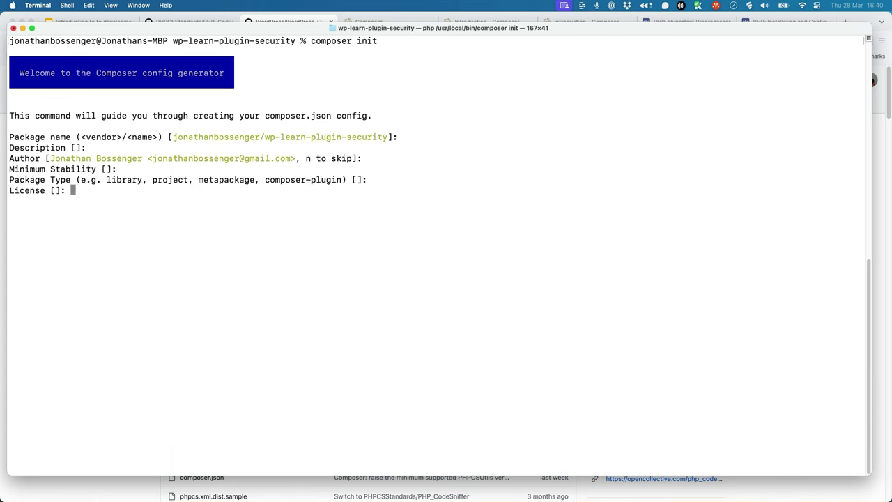
key(Return)
text(n)
key(Return)
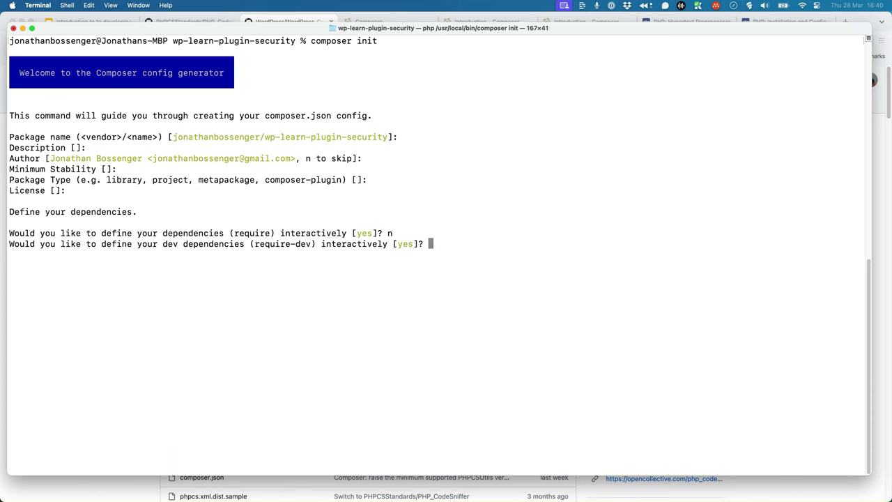
text(n)
key(Return)
text(n)
key(Return)
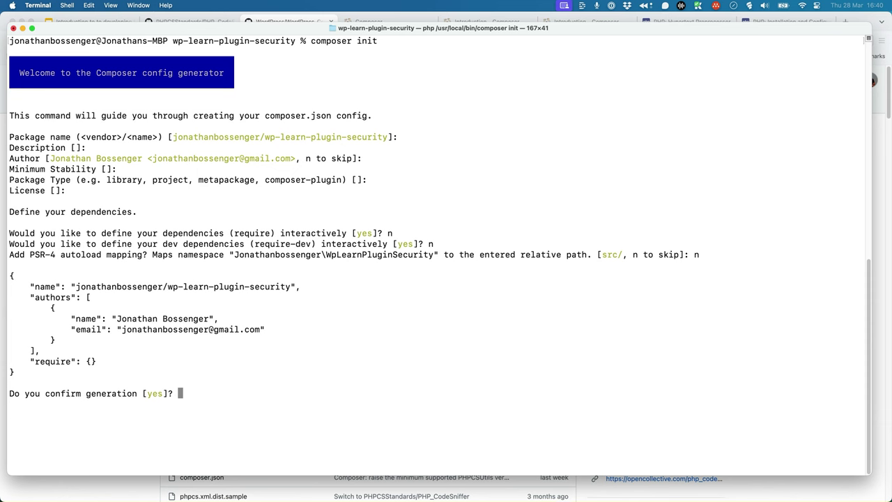
key(Return)
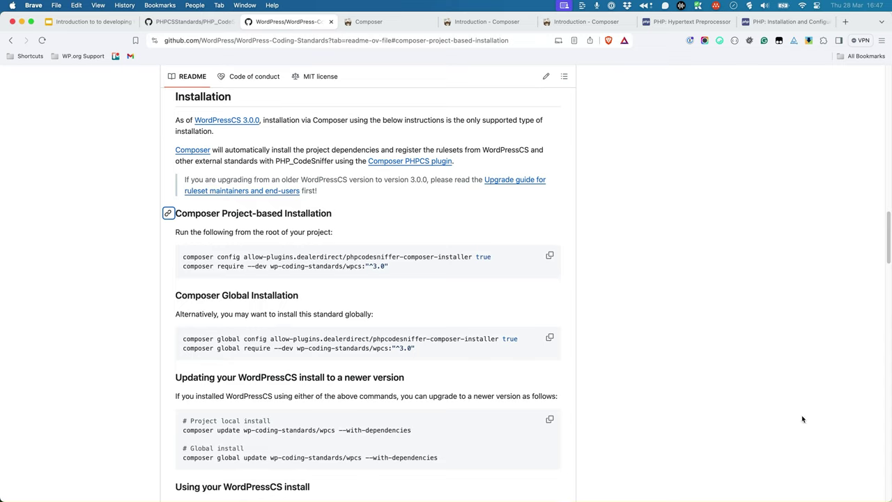
Run the README's composer config allow-plugins command in the plugin folder.
drag(492, 257, 175, 255)
key(super+c)
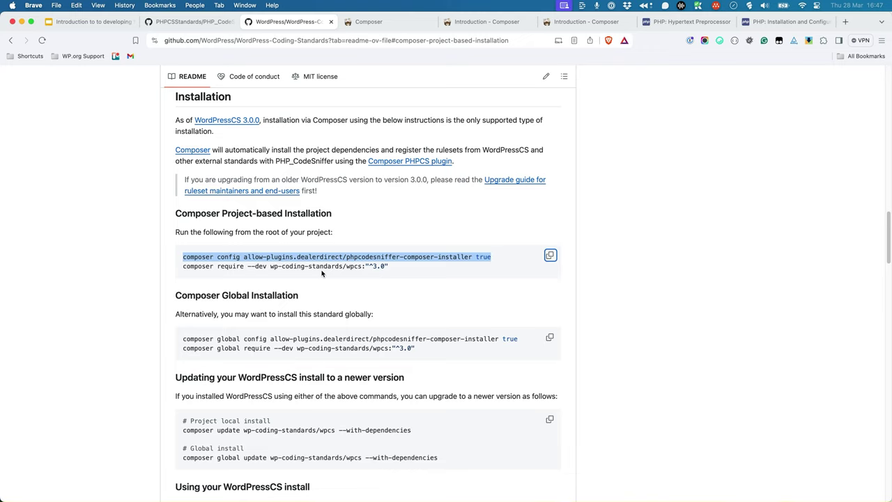
key(super+Tab)
key(super+v)
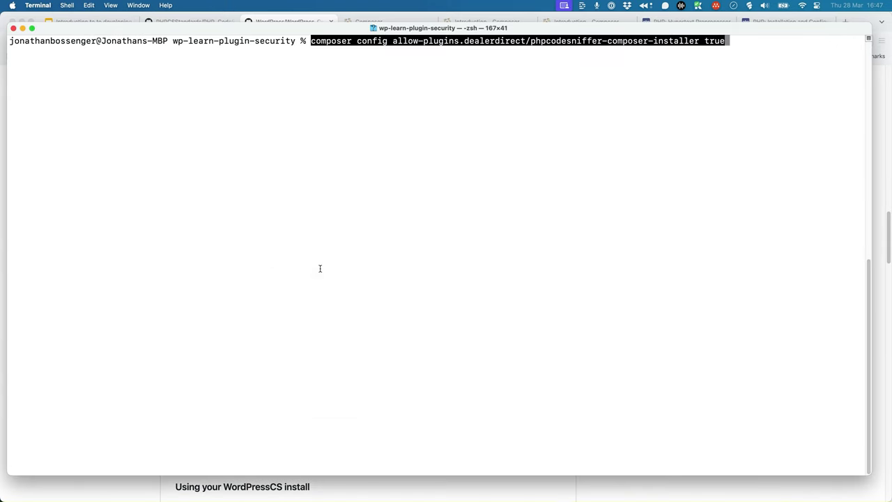
key(Return)
Install the WordPress Coding Standards with the README's composer require command.
key(super+Tab)
drag(388, 267, 180, 267)
key(super+c)
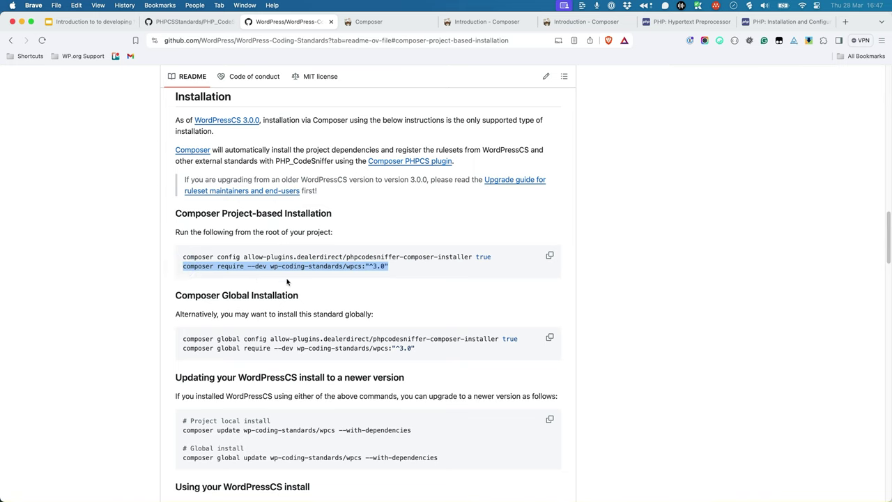
key(super+Tab)
right_click(310, 189)
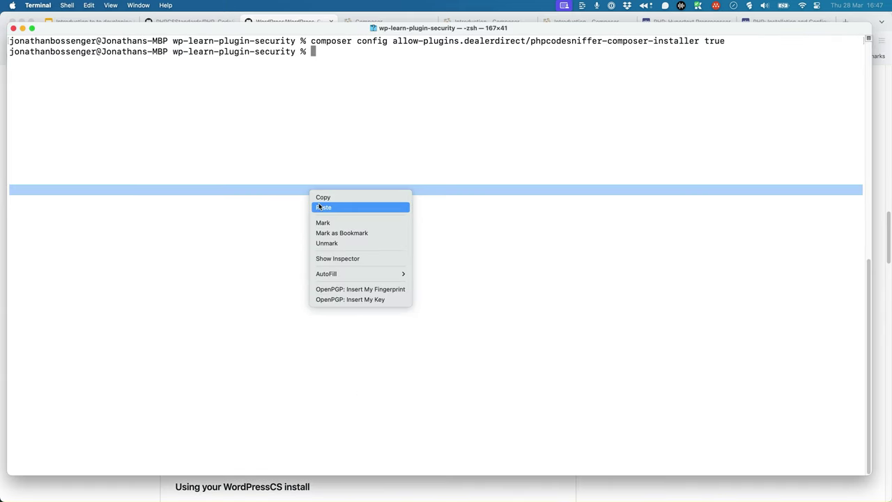
click(321, 207)
key(Return)
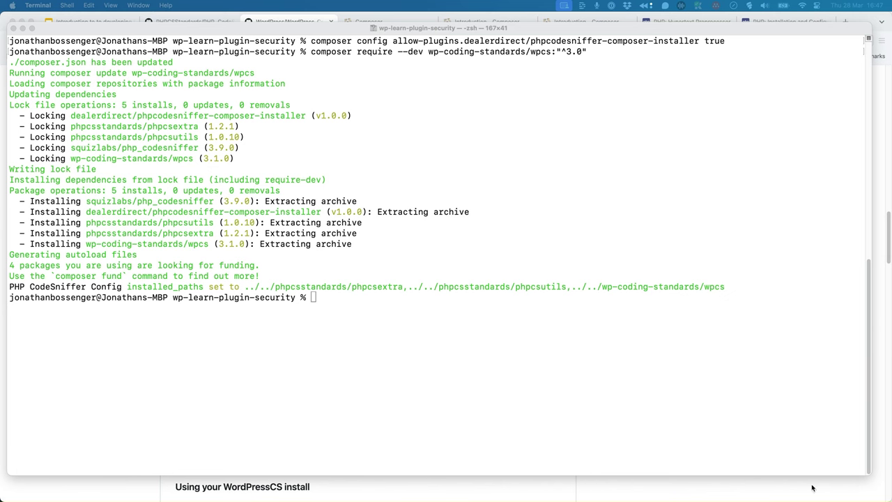
Run vendor/bin/phpcs --standard=WordPress on the plugin file to list its issues.
right_click(432, 349)
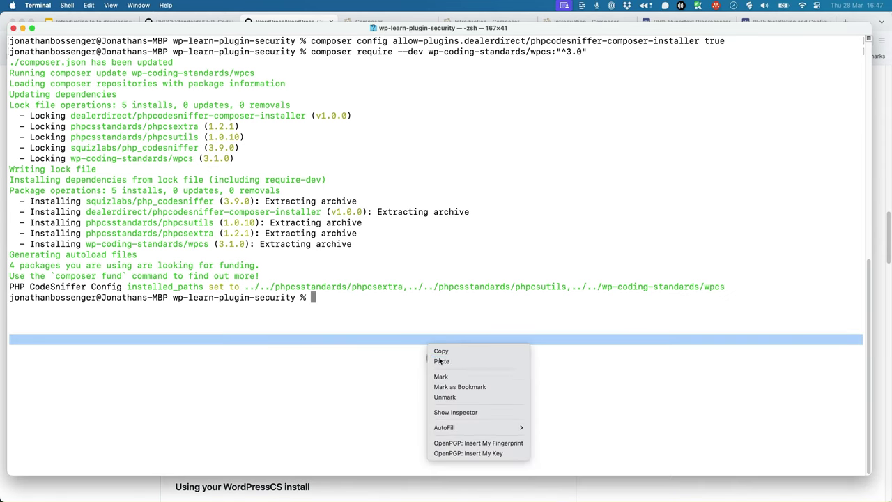
click(439, 361)
key(Return)
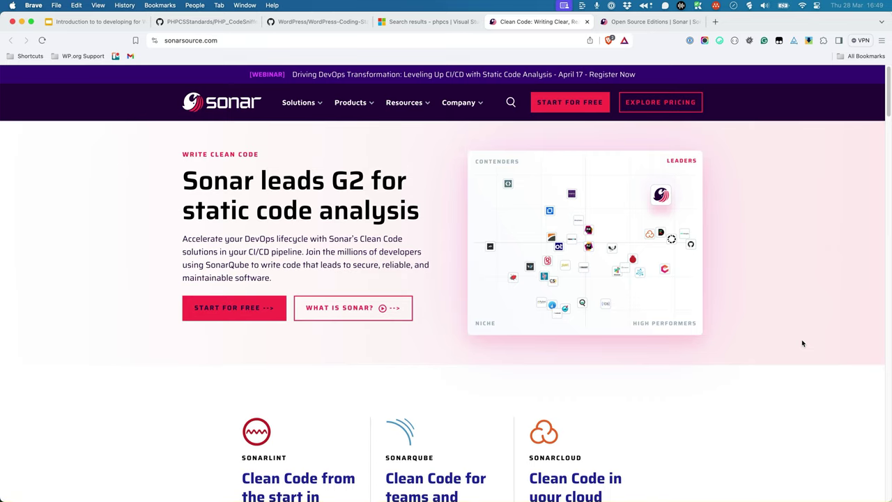
Open SonarLint's free install page and view its VS Code, JetBrains and Eclipse listings.
key(ctrl+Tab)
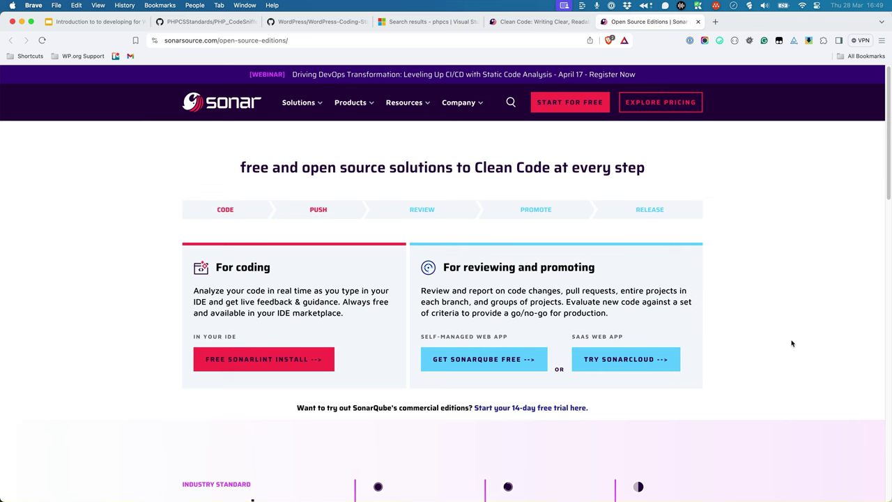
click(265, 355)
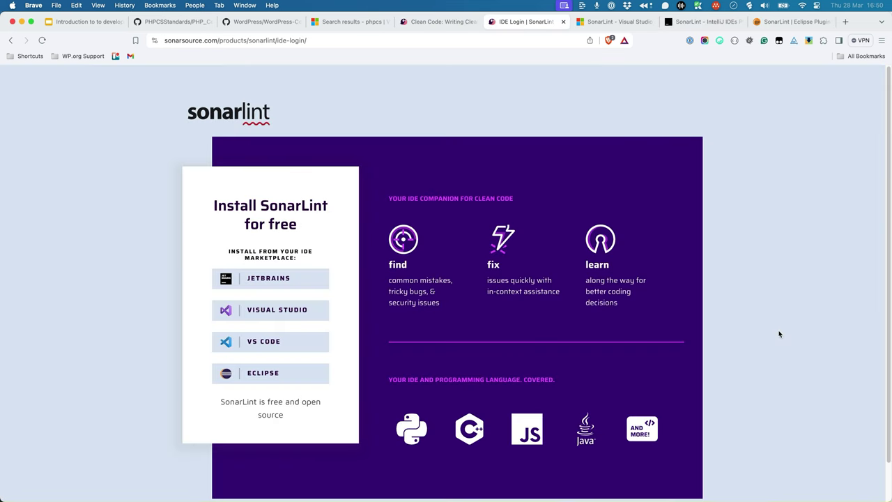
key(ctrl+Tab)
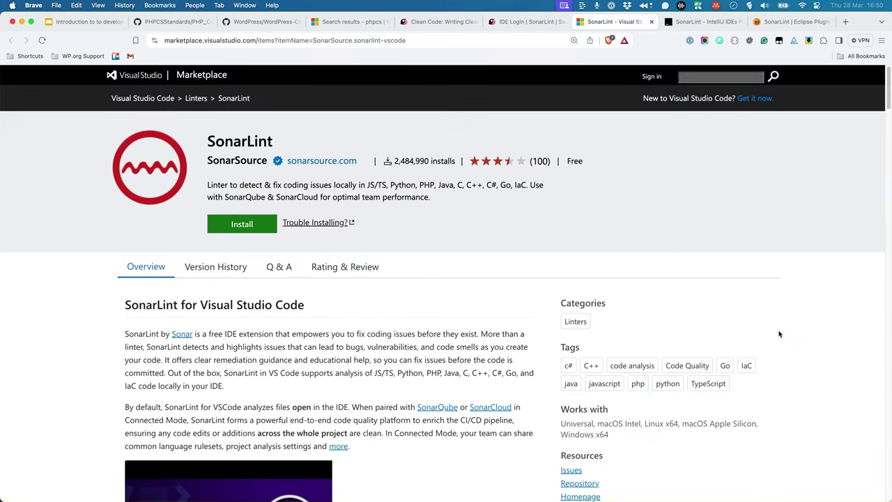
key(ctrl+Tab)
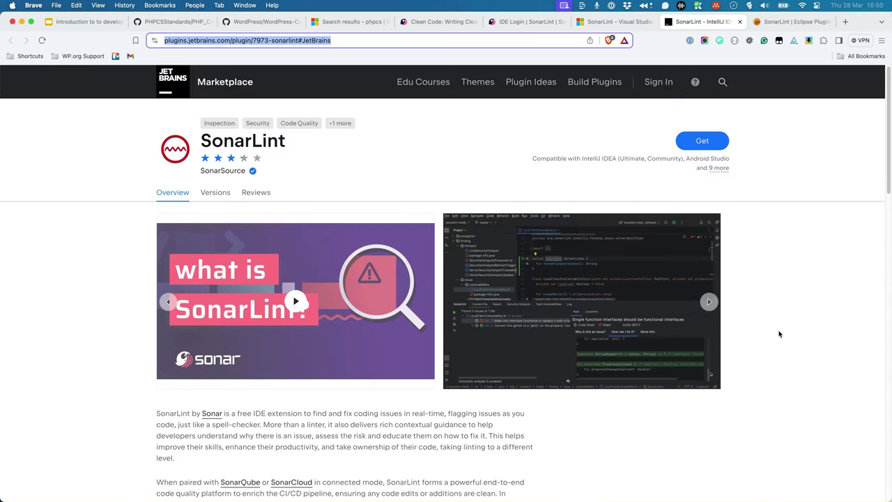
key(ctrl+Tab)
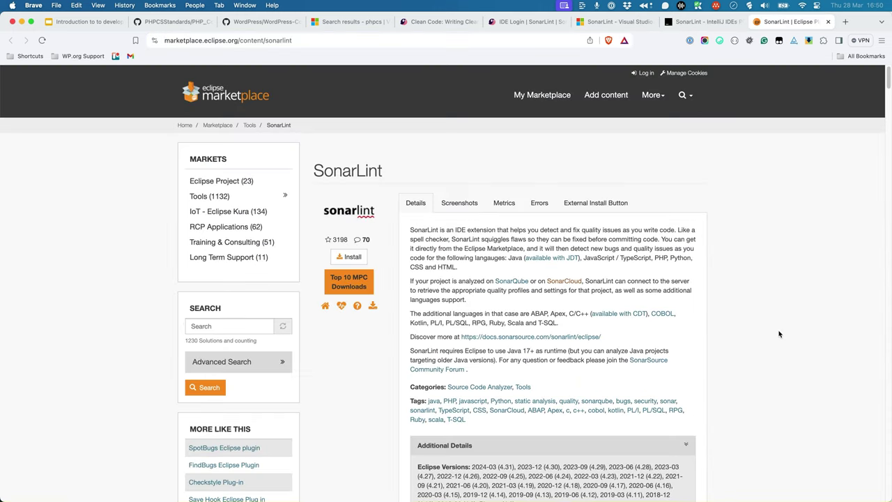
key(super+Tab)
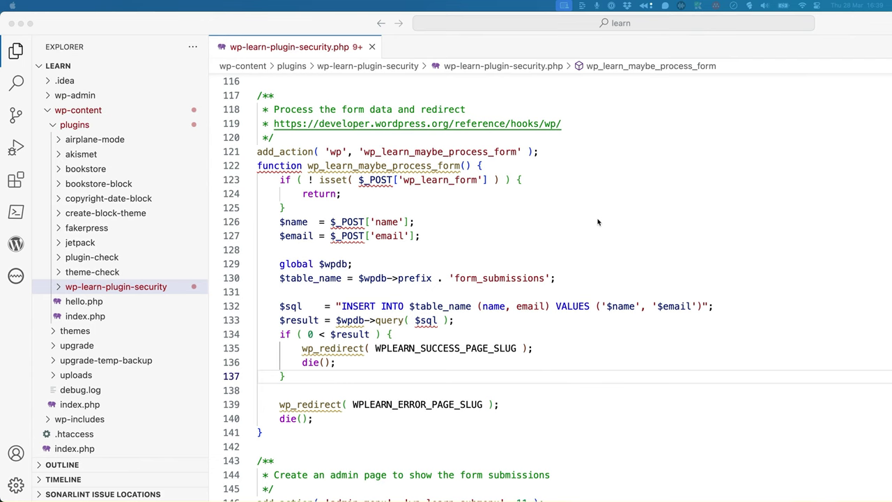
Show the phpcs warnings on $_POST at line 123 and wp_redirect at line 135.
click(377, 180)
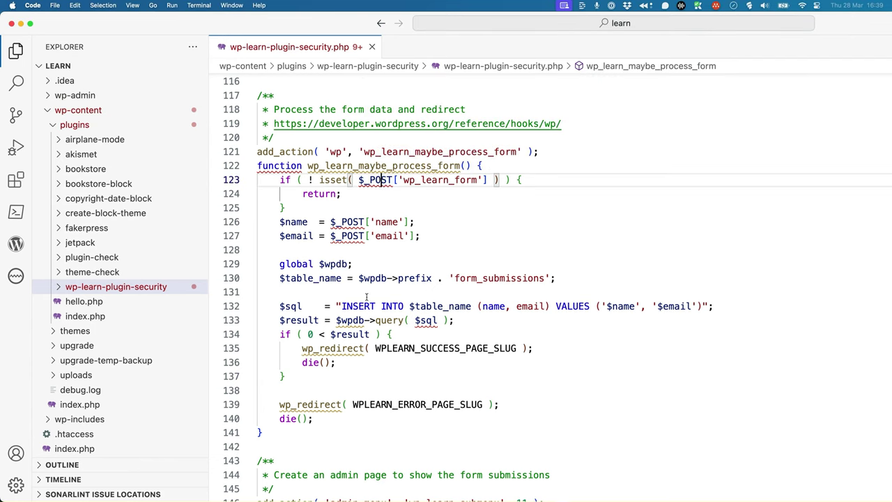
mouse_move(352, 350)
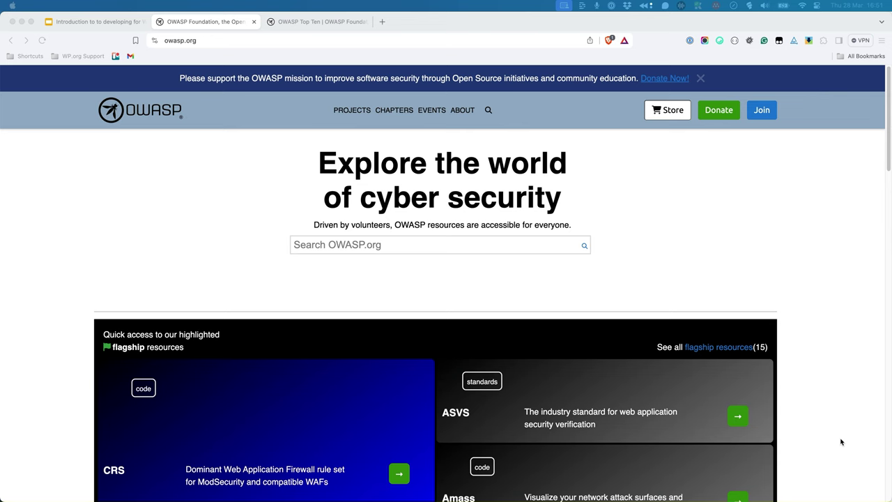
Switch to the OWASP Top Ten tab listing the 2021 web security risks.
key(ctrl+Tab)
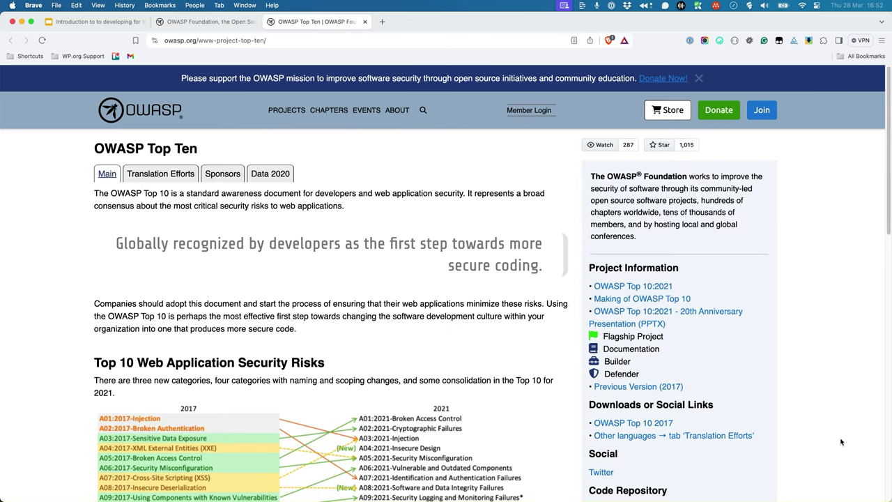